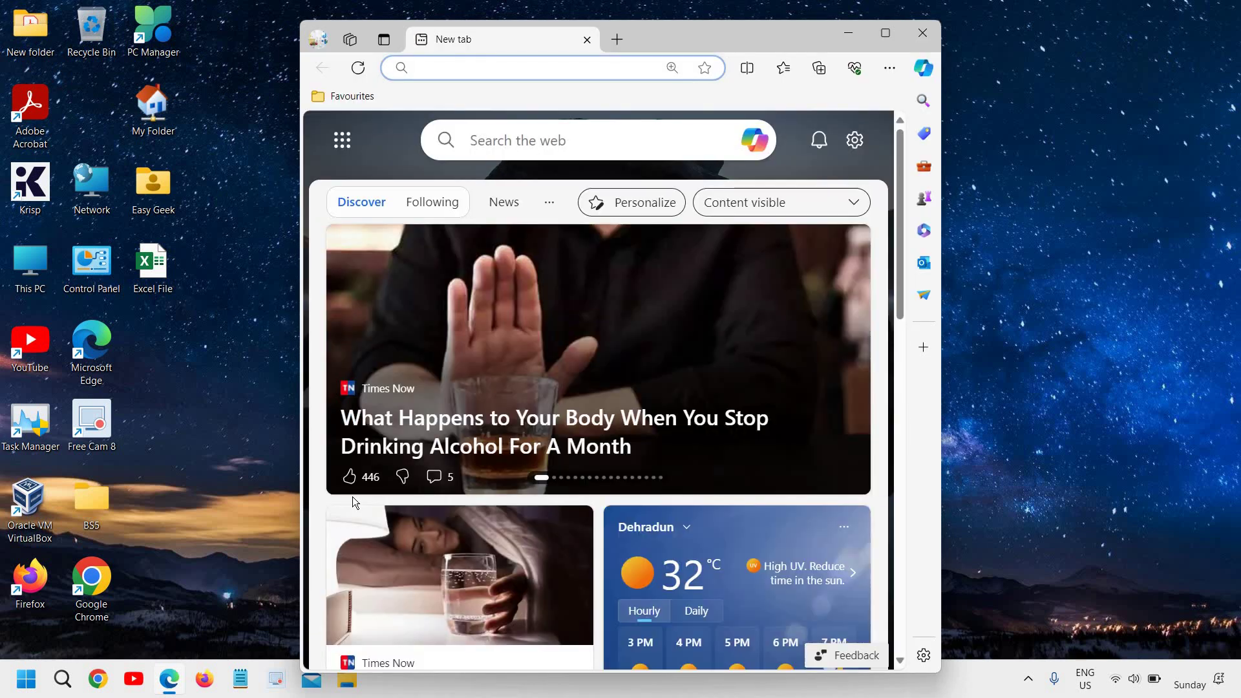
- Close the Microsoft Edge new tab window with Alt+F4, leaving the empty desktop
key("alt+F4")
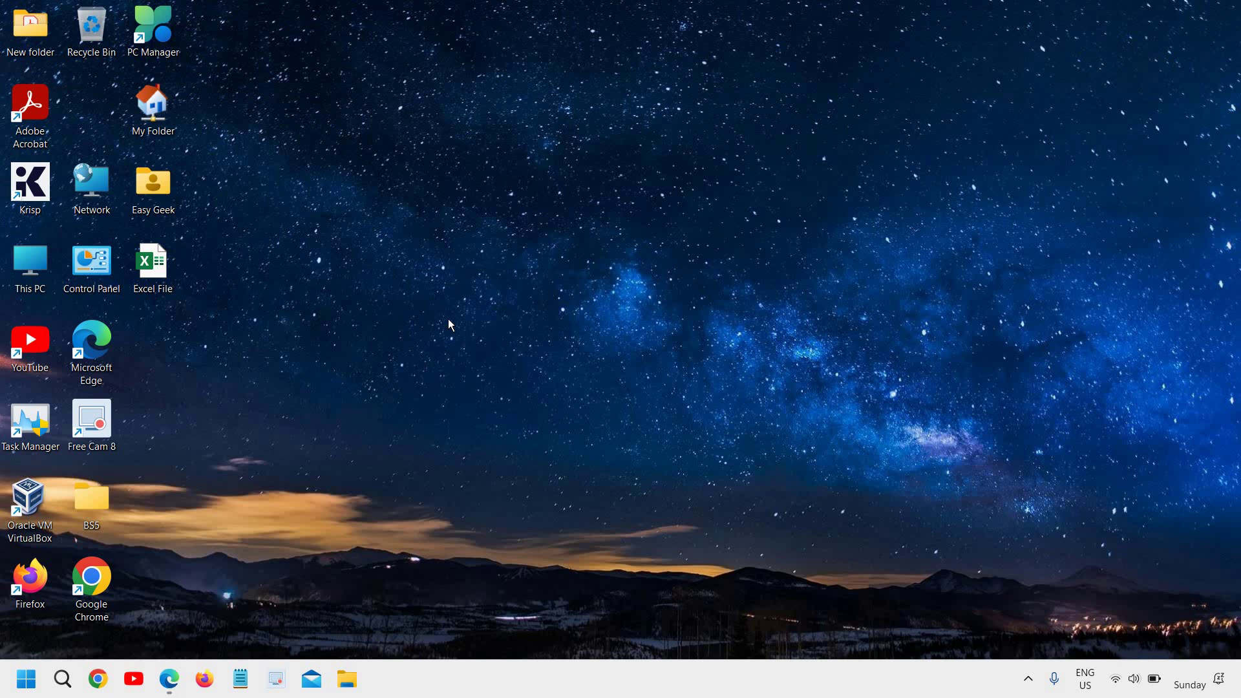
key("super+x")
key("u")
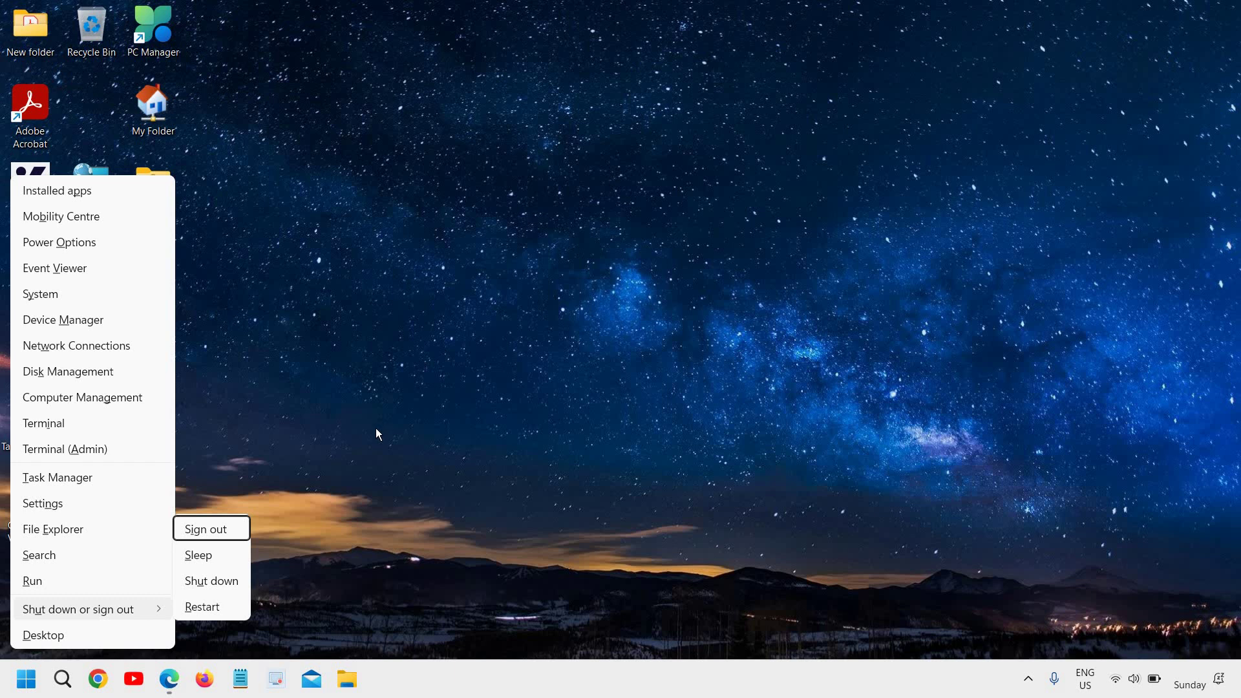
left_click(395, 420)
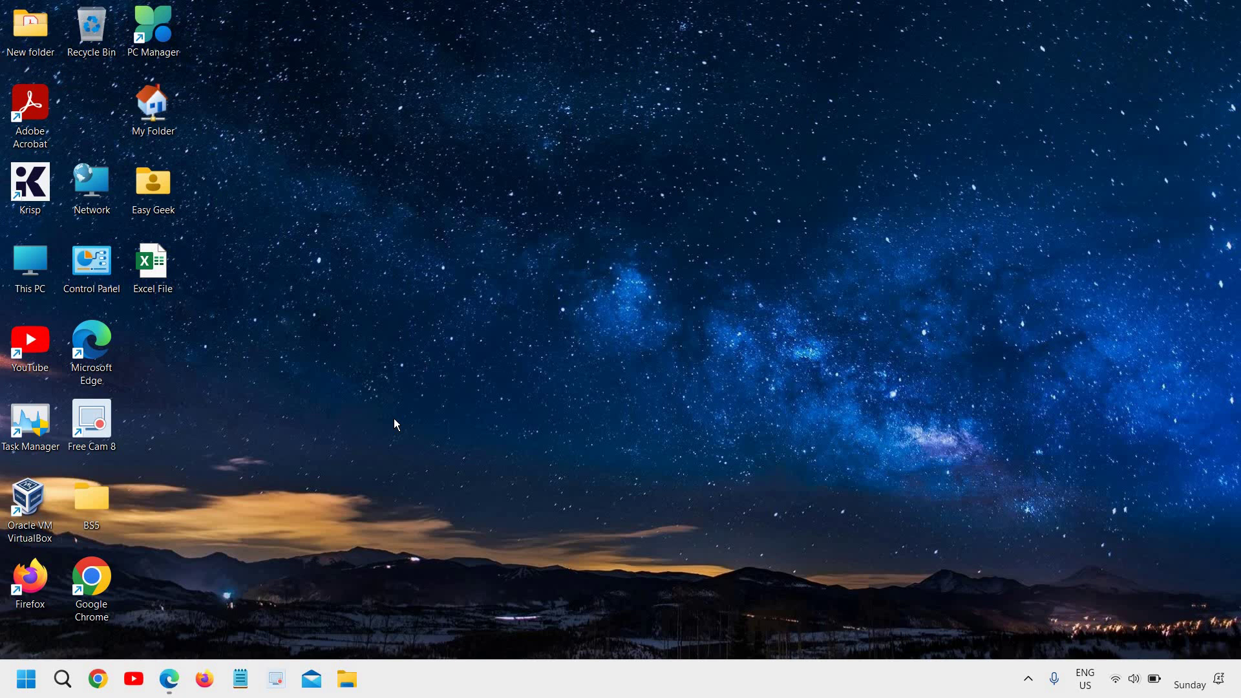
key("super+x")
key("u")
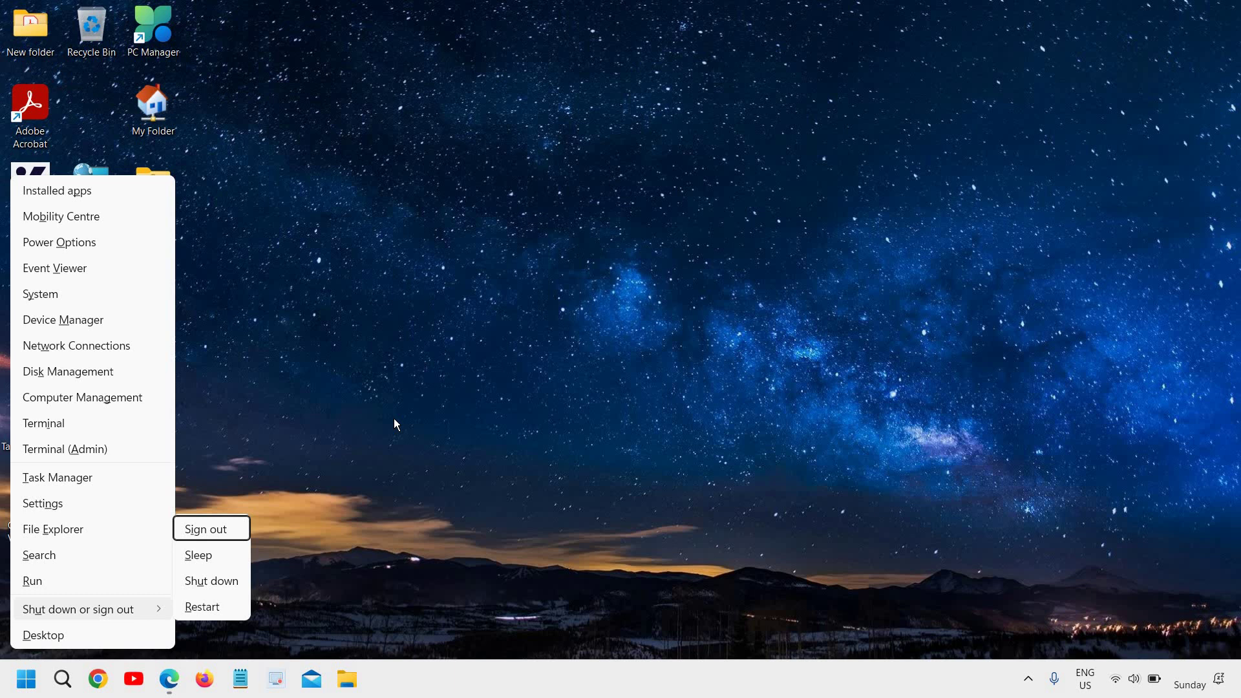
key("Escape")
key("Escape")
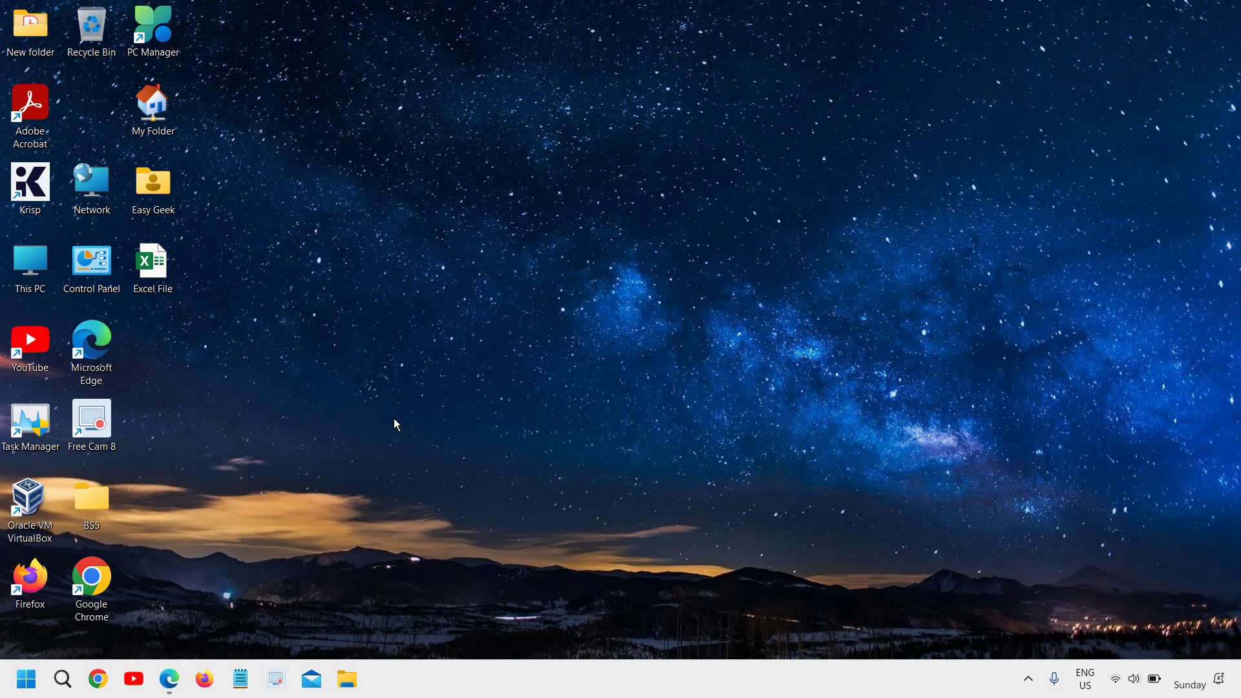
key("alt+F4")
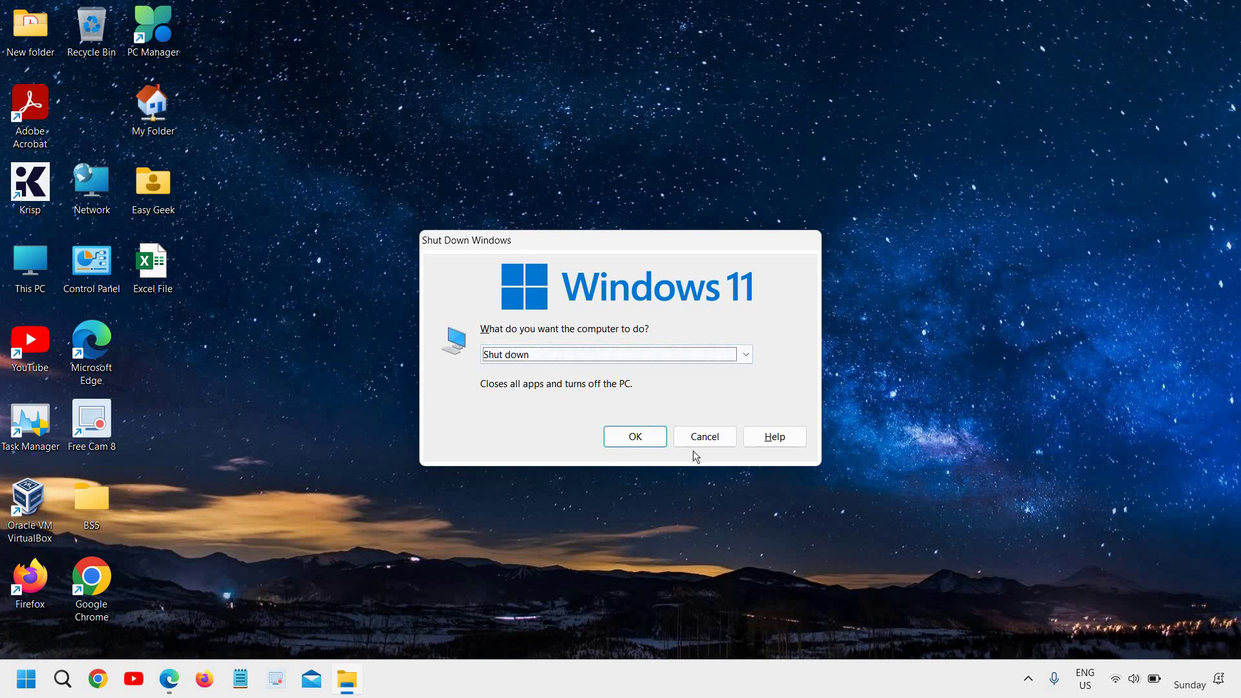
left_click(705, 436)
key("super+x")
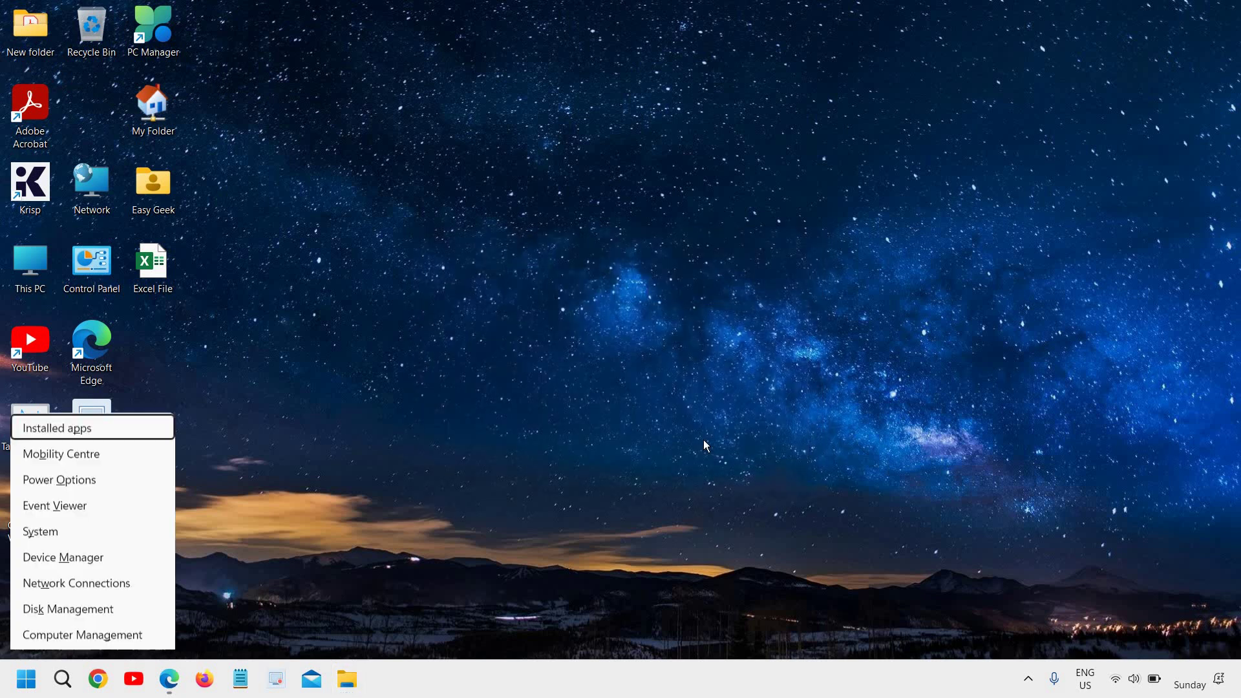
key("u")
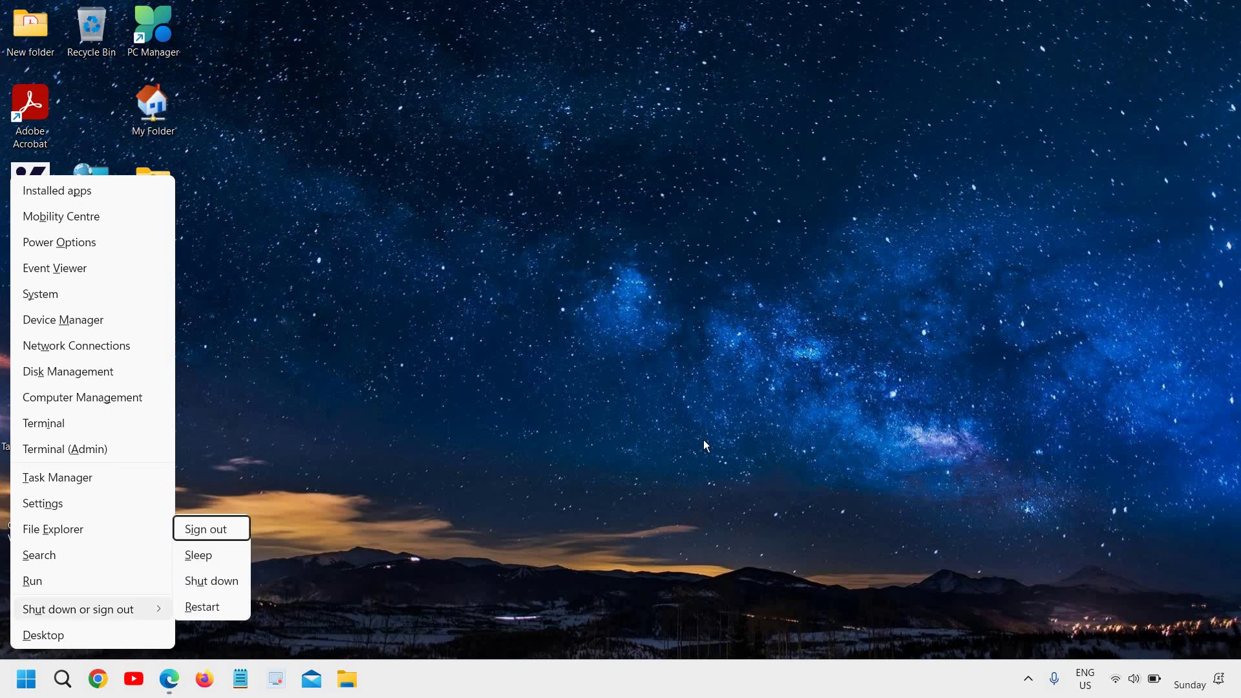
left_click(743, 418)
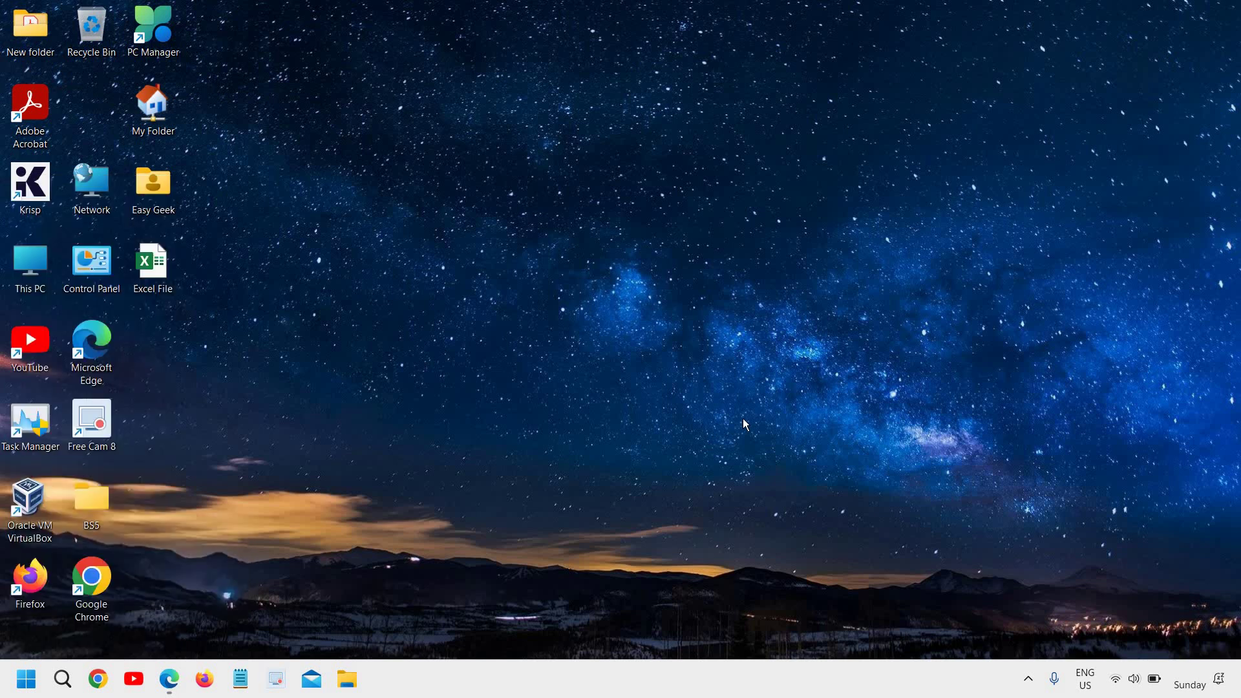